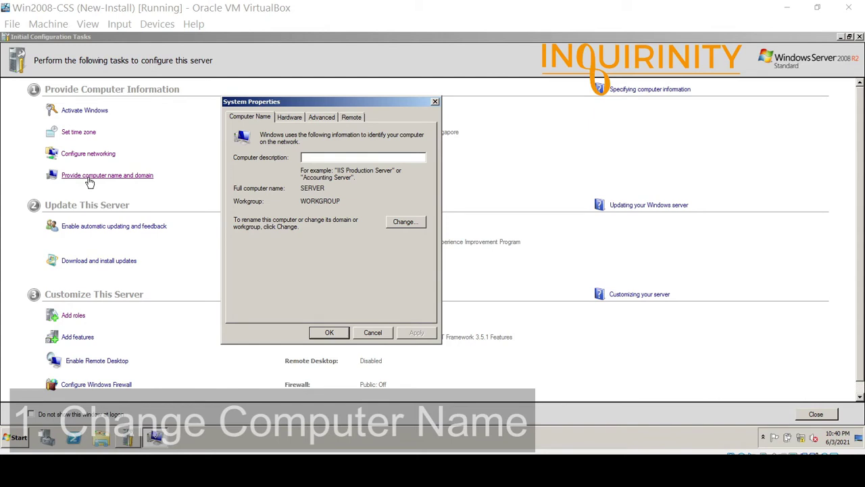
Close System Properties and Initial Configuration Tasks, then bring up Server Manager for SERVER in WORKGROUP.
{"action": "left_click", "coordinate": [295, 191]}
{"action": "left_click", "coordinate": [300, 189]}
{"action": "left_click", "coordinate": [303, 233]}
{"action": "left_click", "coordinate": [302, 193]}
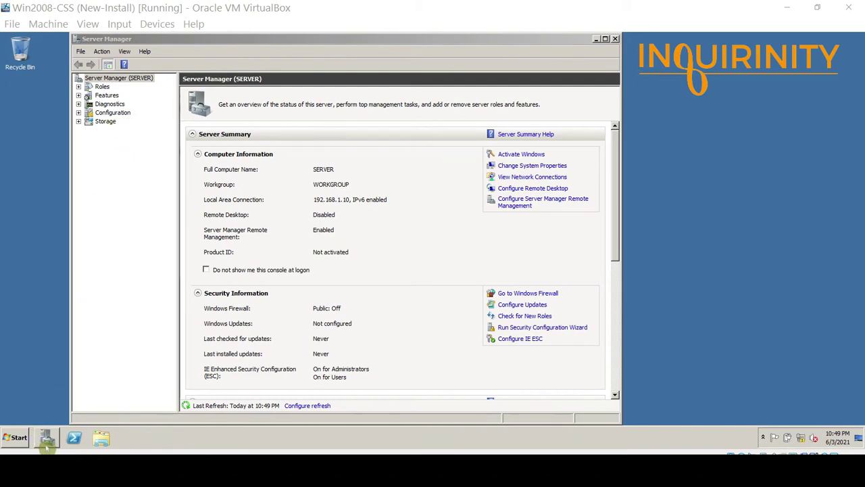
Show the Roles page in Server Manager, reporting 0 of 17 roles installed on SERVER.
{"action": "mouse_move", "coordinate": [46, 446]}
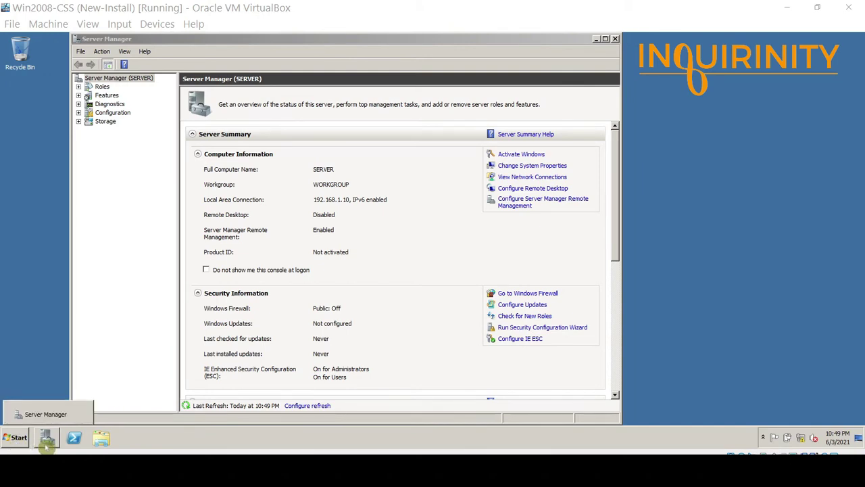
{"action": "left_click", "coordinate": [152, 201]}
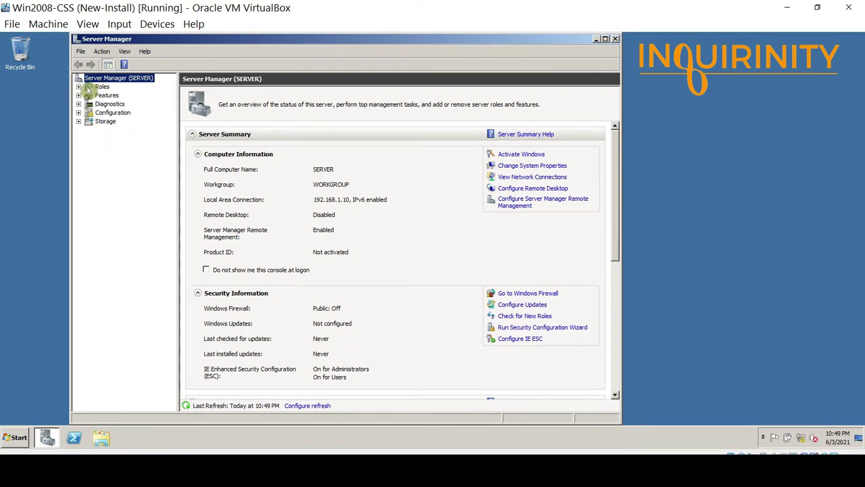
{"action": "left_click", "coordinate": [78, 87]}
{"action": "left_click", "coordinate": [102, 87]}
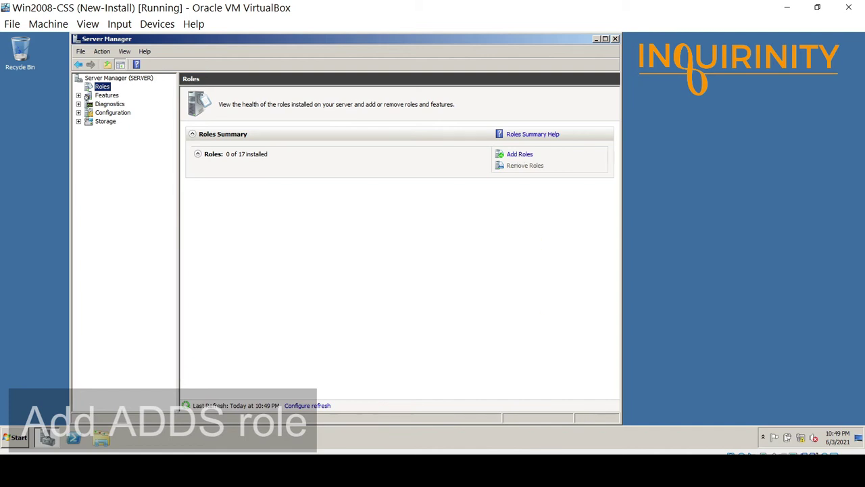
In the Add Roles Wizard, select Active Directory Domain Services and reach its introduction page.
{"action": "left_click", "coordinate": [519, 156]}
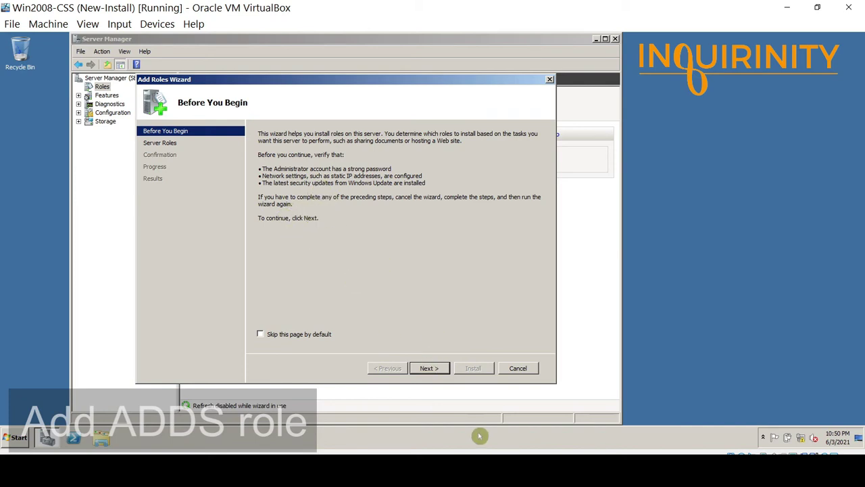
{"action": "left_click", "coordinate": [430, 369]}
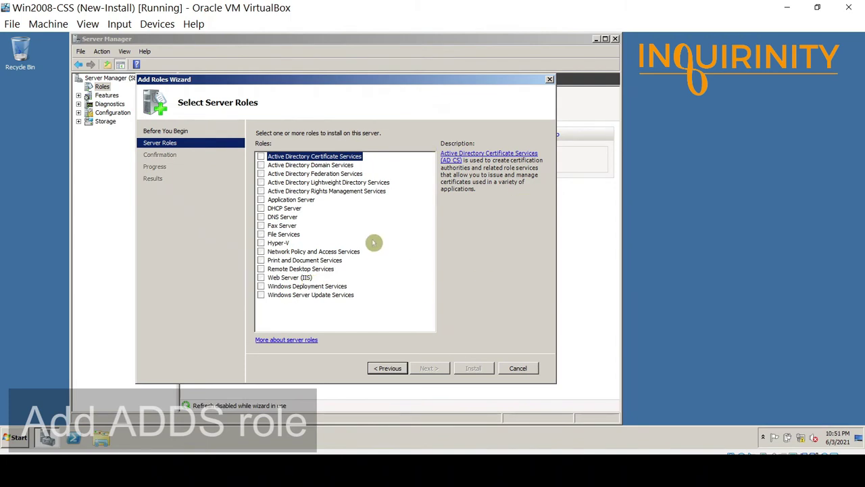
{"action": "left_click", "coordinate": [261, 165]}
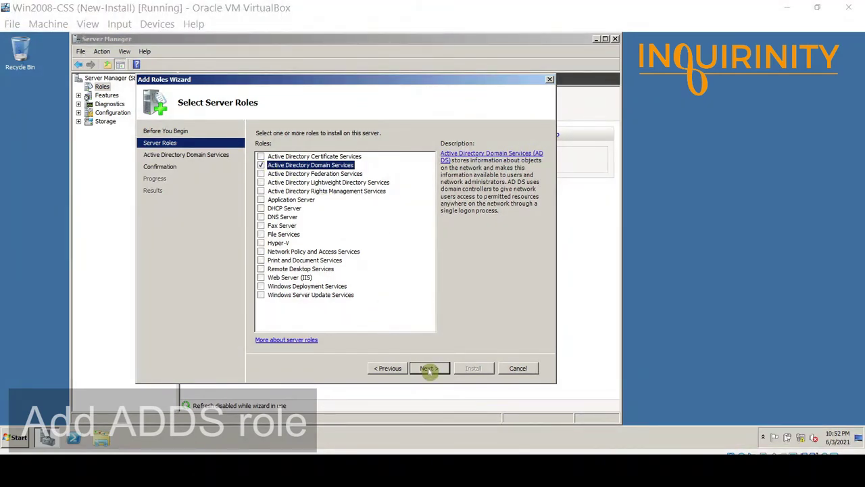
{"action": "left_click", "coordinate": [429, 369]}
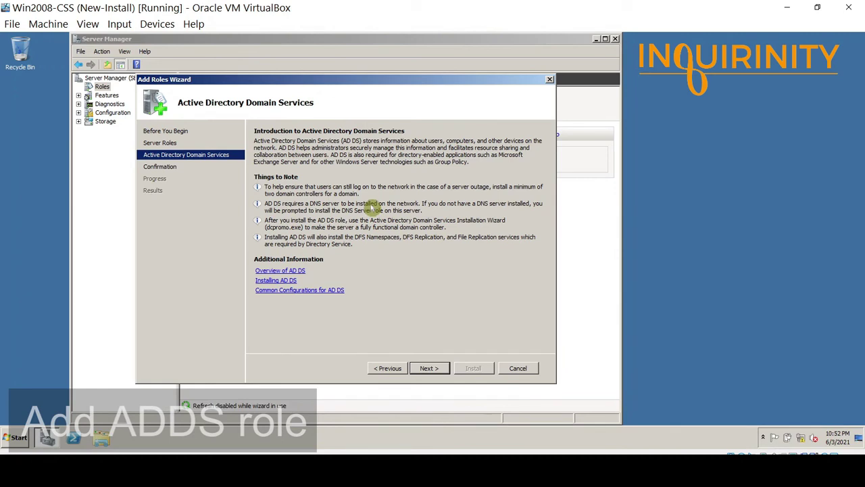
Confirm and install the Active Directory Domain Services role until it reports success.
{"action": "left_click", "coordinate": [427, 368]}
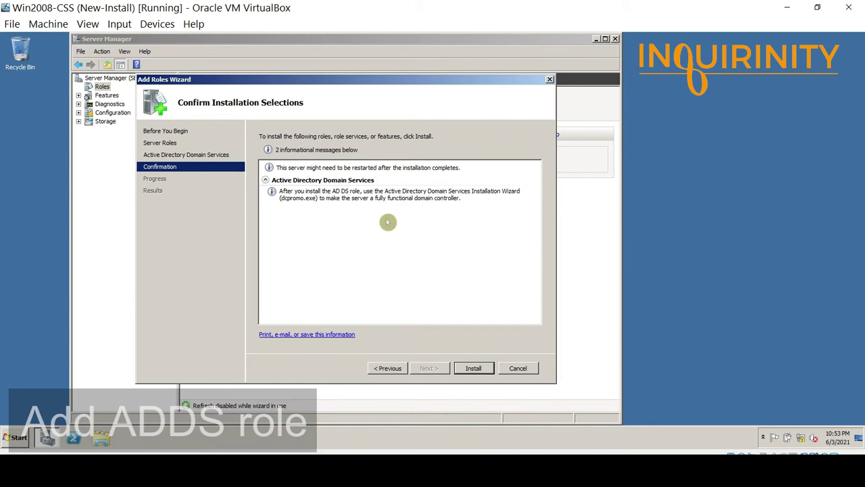
{"action": "left_click", "coordinate": [475, 369]}
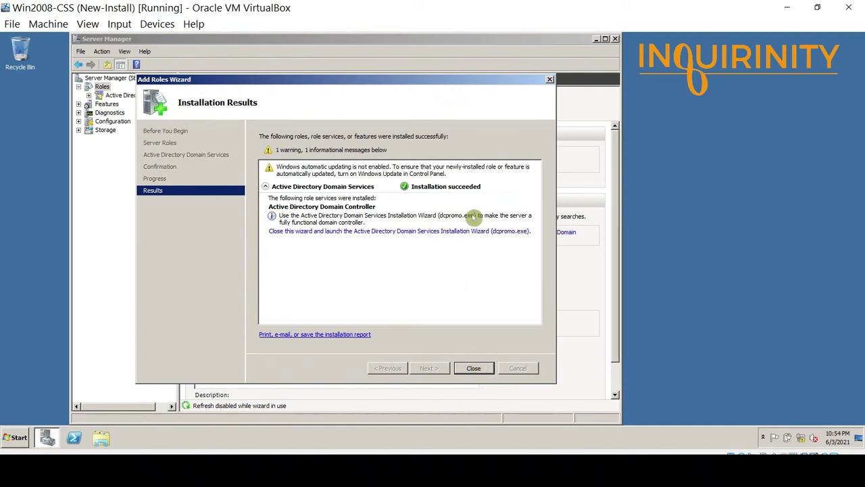
Launch the Active Directory Domain Services Installation Wizard (dcpromo.exe) to its welcome page.
{"action": "left_click", "coordinate": [8, 447]}
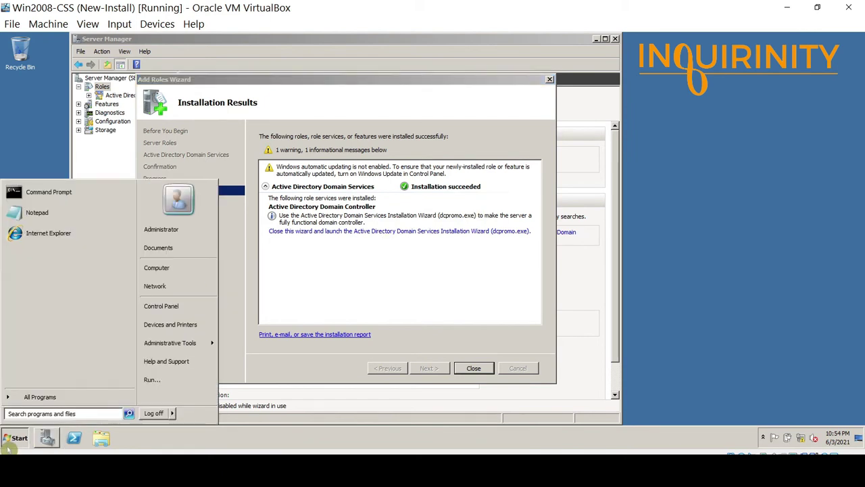
{"action": "type", "text": "dcpromo"}
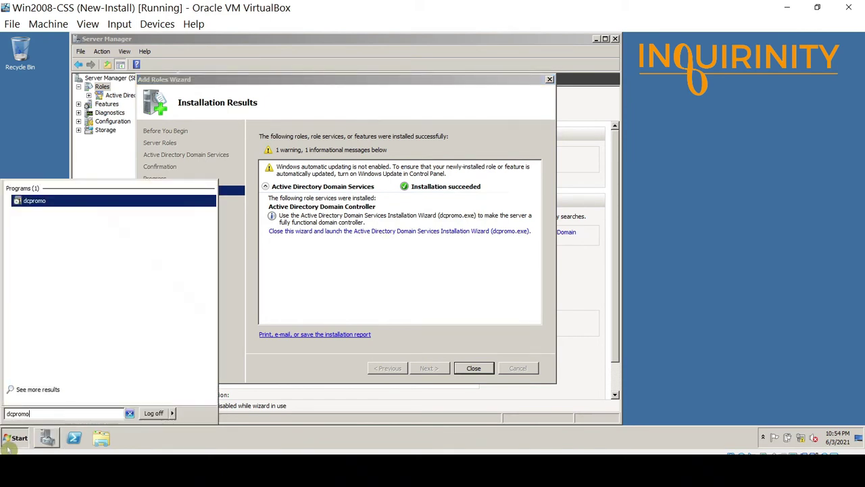
{"action": "type", "text": ".exe"}
{"action": "left_click", "coordinate": [280, 282]}
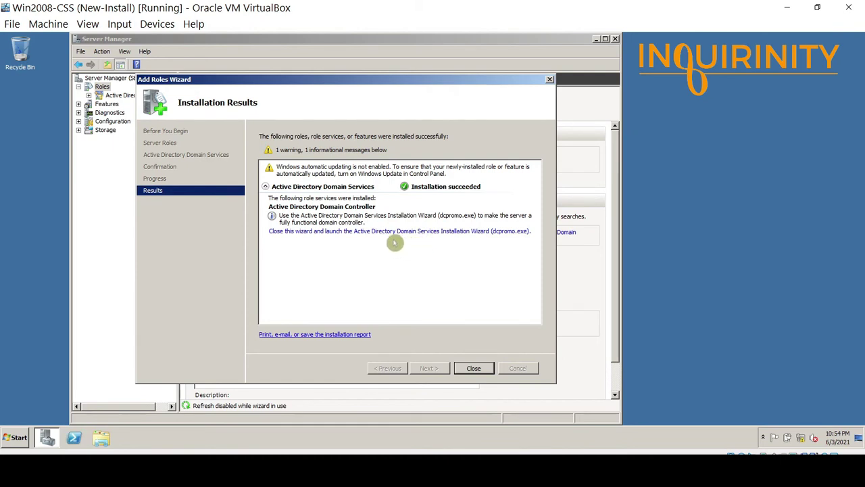
{"action": "left_click", "coordinate": [440, 233]}
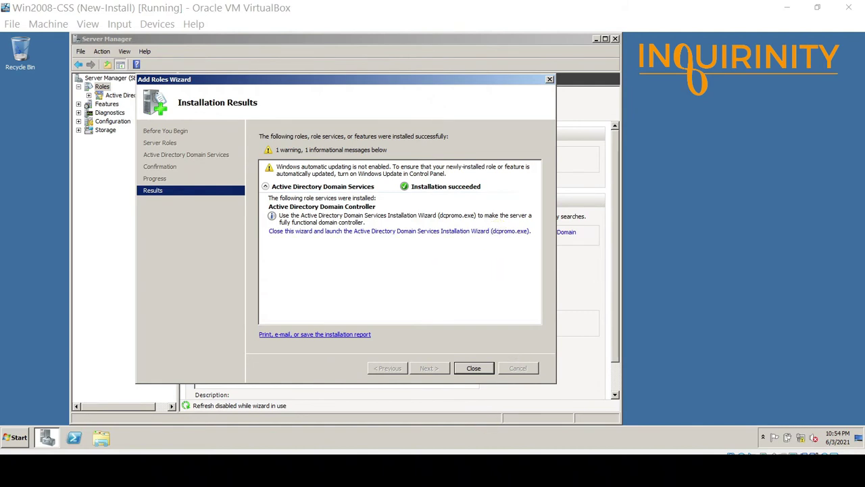
{"action": "left_click", "coordinate": [371, 236]}
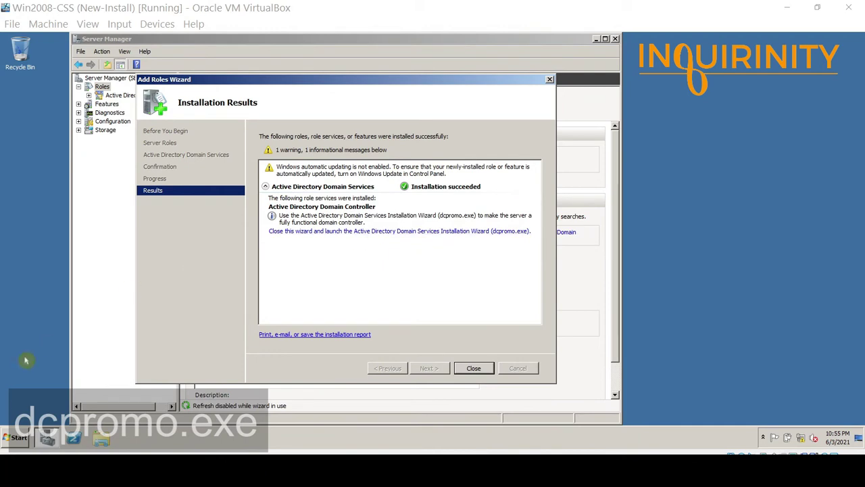
{"action": "left_click", "coordinate": [471, 278]}
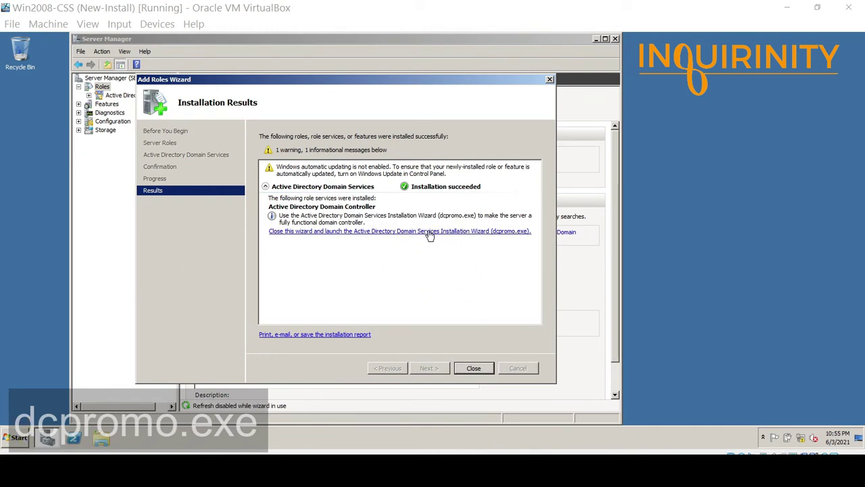
{"action": "left_click", "coordinate": [369, 232]}
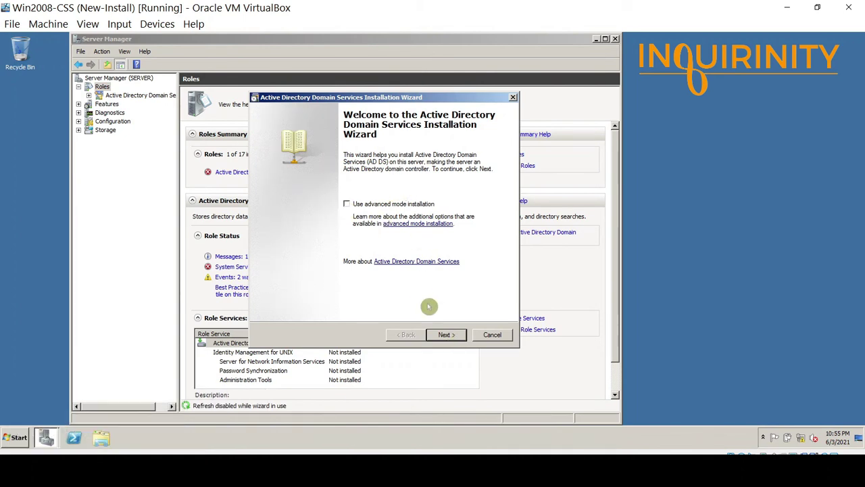
Advance past the wizard's Welcome and Operating System Compatibility pages.
{"action": "left_click", "coordinate": [446, 336]}
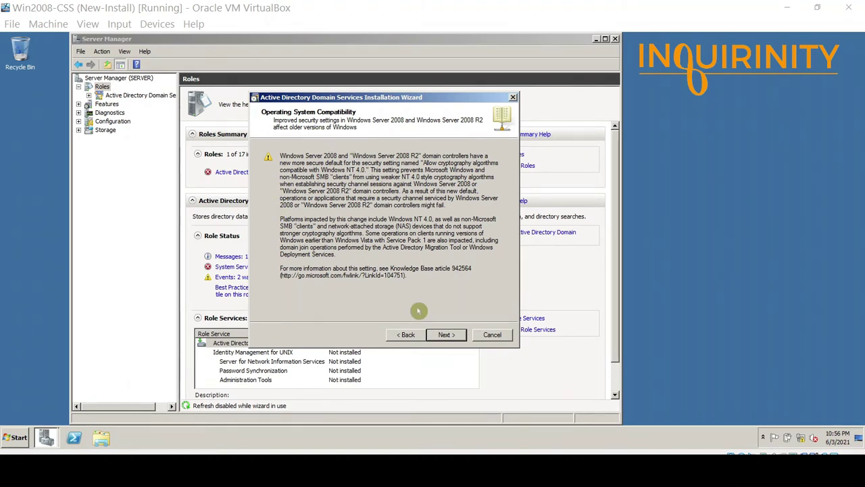
{"action": "left_click", "coordinate": [446, 336]}
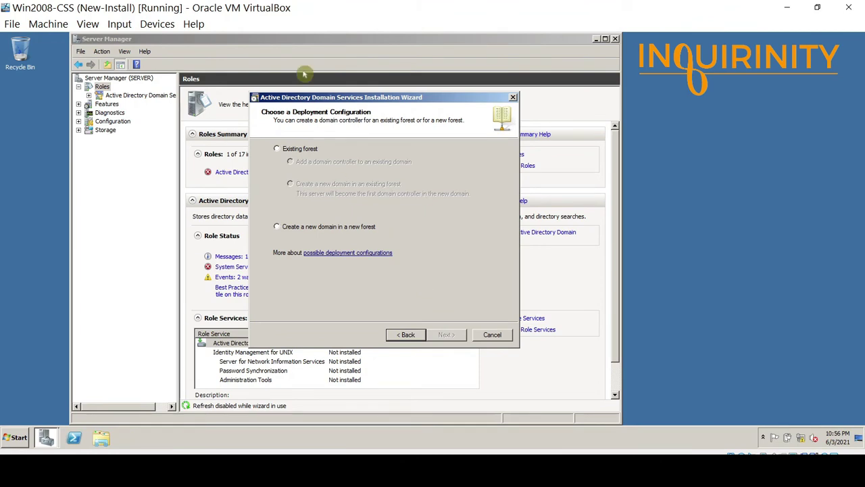
Select 'Create a new domain in a new forest' as the deployment configuration and continue.
{"action": "left_click", "coordinate": [277, 150]}
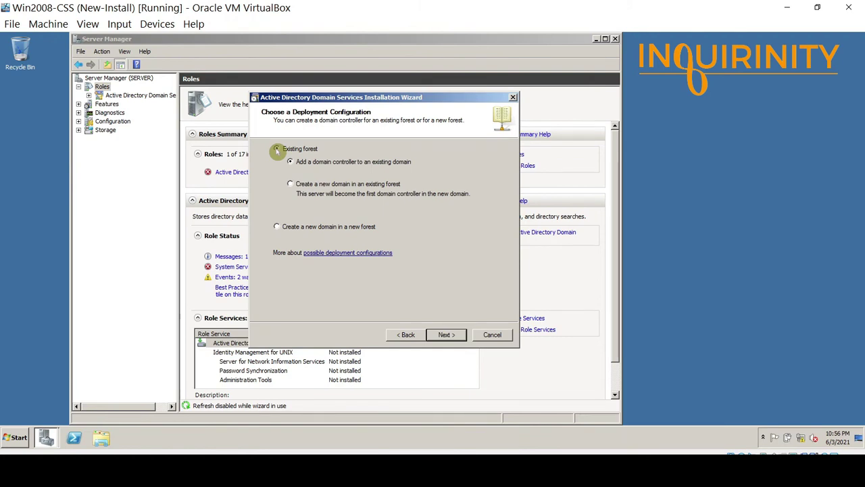
{"action": "left_click", "coordinate": [277, 227]}
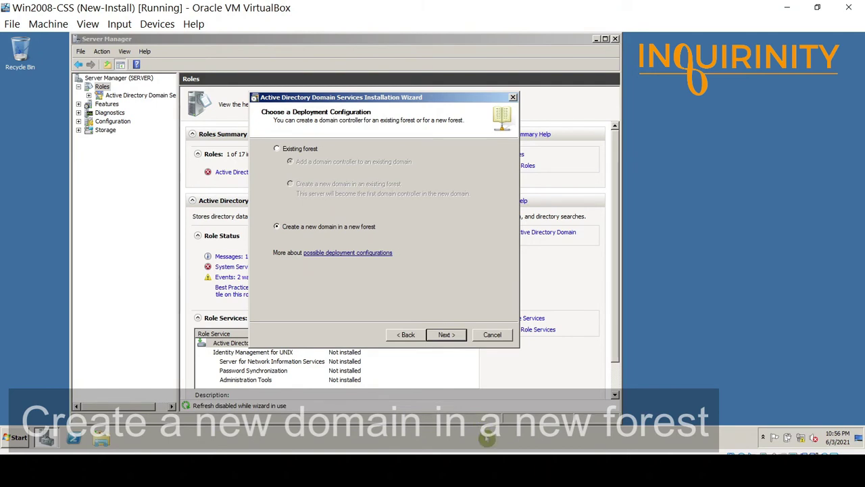
{"action": "left_click", "coordinate": [446, 334]}
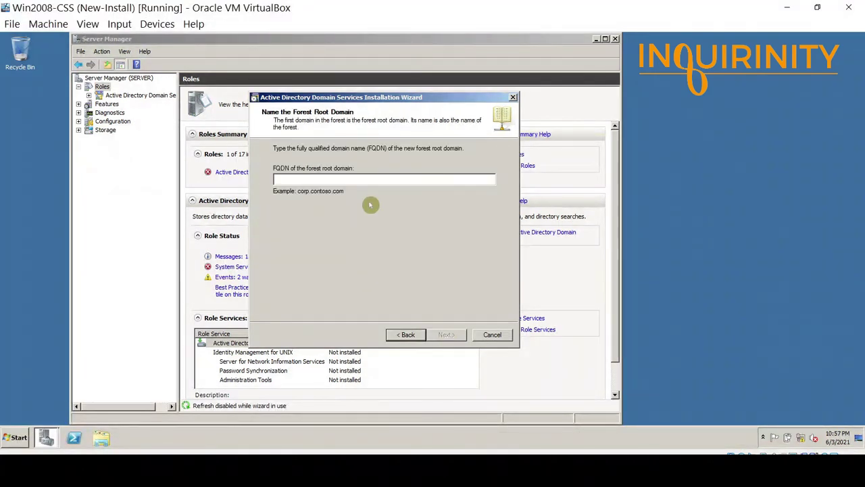
Enter inquirinity.local as the FQDN of the forest root domain.
{"action": "left_click", "coordinate": [416, 216]}
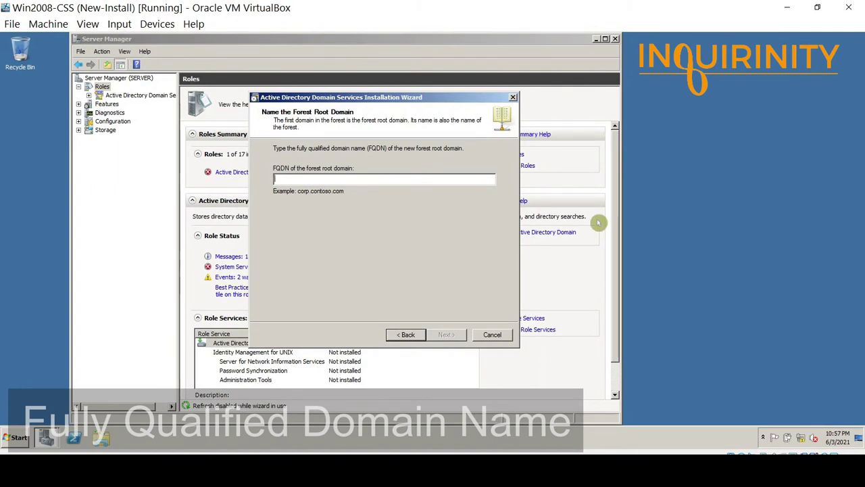
{"action": "type", "text": "inqui"}
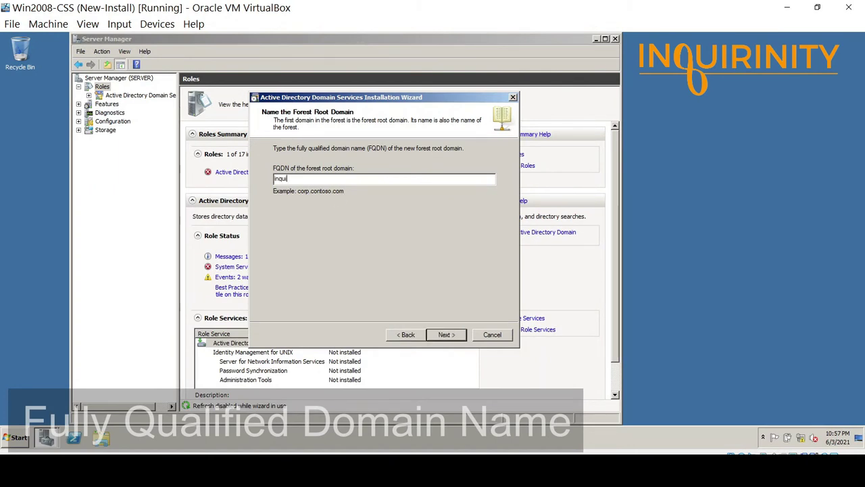
{"action": "type", "text": "rinity.local"}
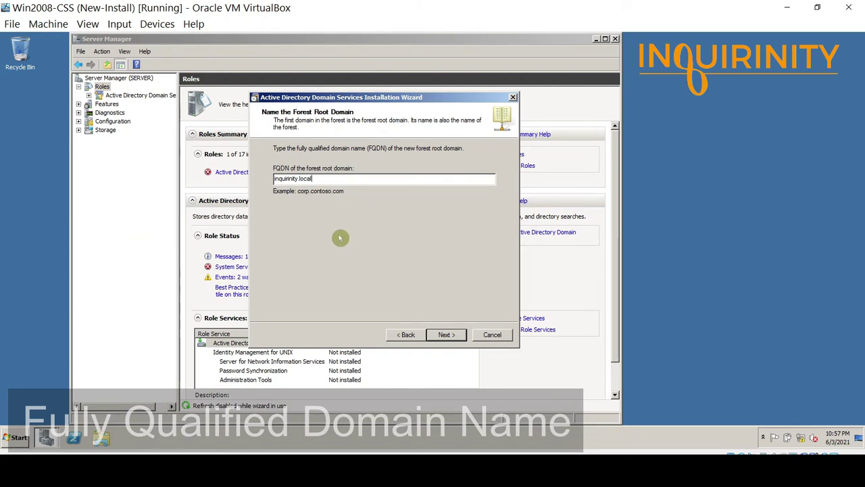
Accept the inquirinity.local name and choose Windows Server 2008 R2 as forest functional level.
{"action": "left_click", "coordinate": [443, 336]}
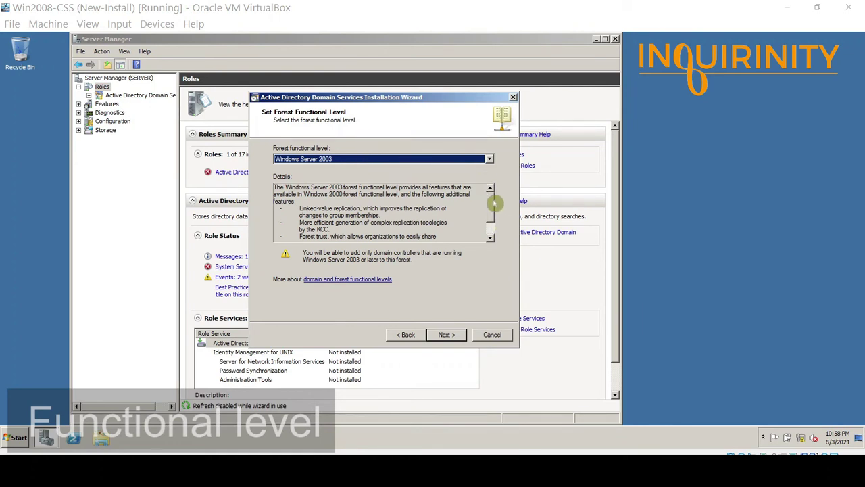
{"action": "mouse_move", "coordinate": [492, 203]}
{"action": "left_mouse_down"}
{"action": "mouse_move", "coordinate": [493, 222]}
{"action": "mouse_move", "coordinate": [491, 200]}
{"action": "left_mouse_up"}
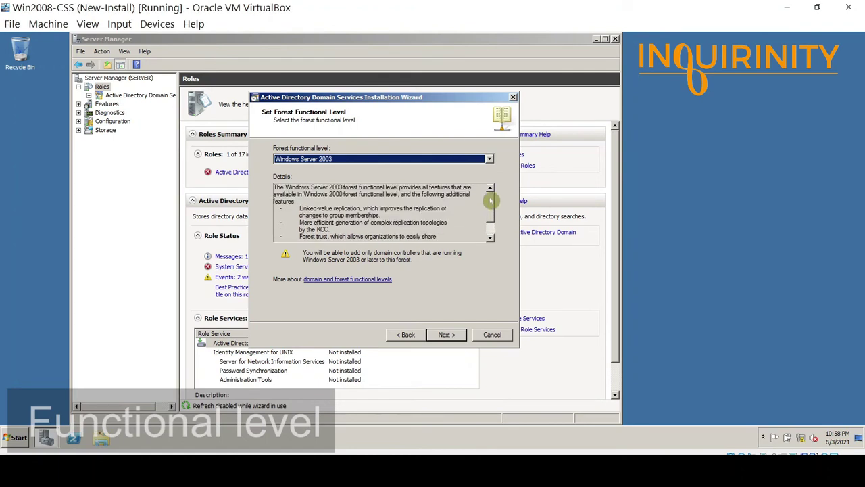
{"action": "left_click", "coordinate": [331, 161]}
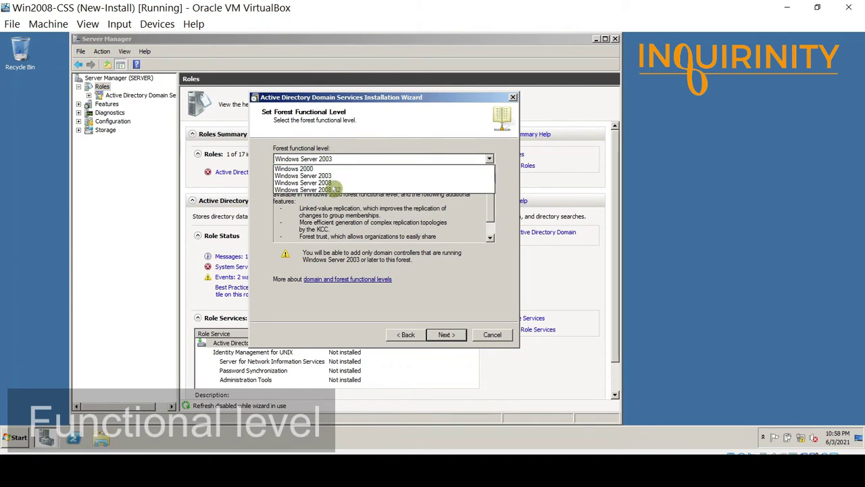
{"action": "left_click", "coordinate": [341, 190]}
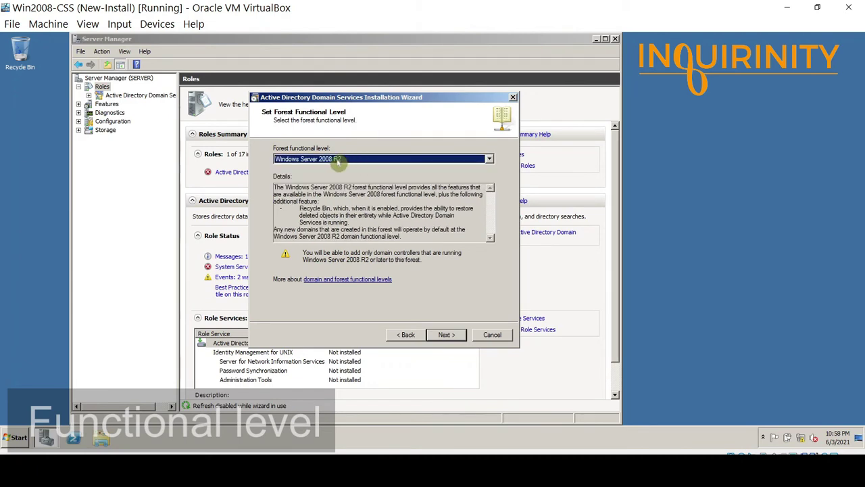
{"action": "left_click", "coordinate": [362, 159]}
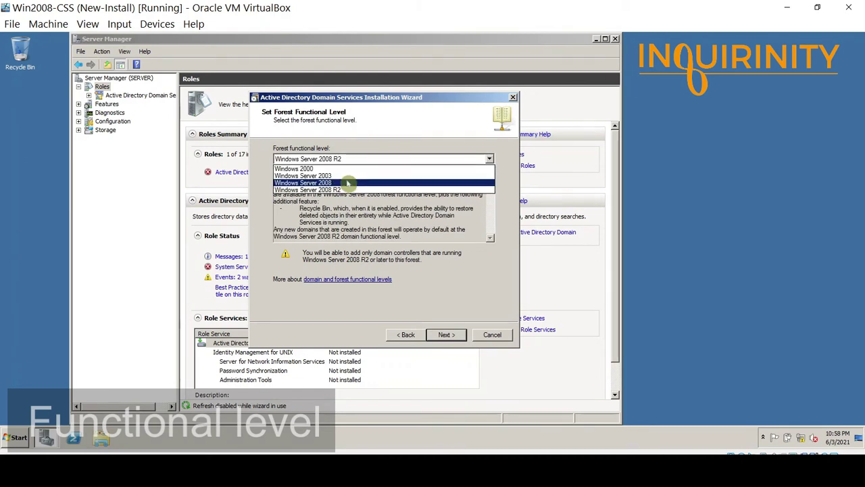
{"action": "left_click", "coordinate": [348, 181]}
{"action": "scroll", "coordinate": [348, 182], "scroll_direction": "up", "scroll_amount": 1}
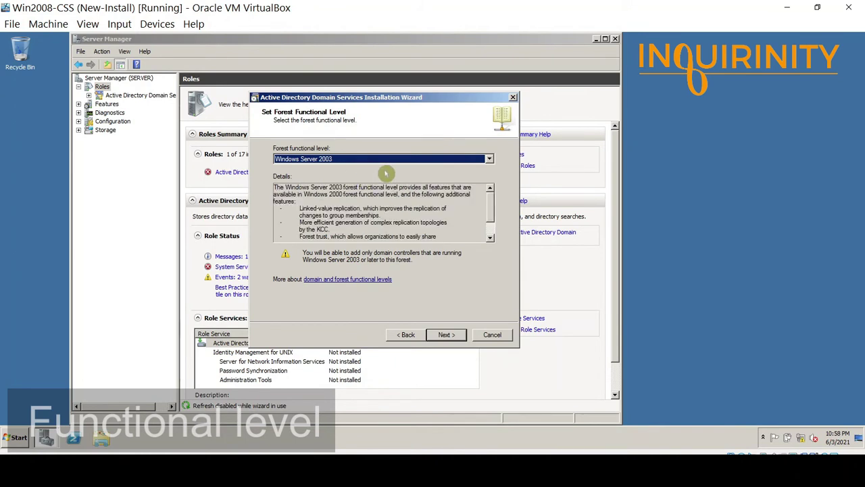
{"action": "left_click", "coordinate": [412, 159]}
{"action": "left_click", "coordinate": [403, 189]}
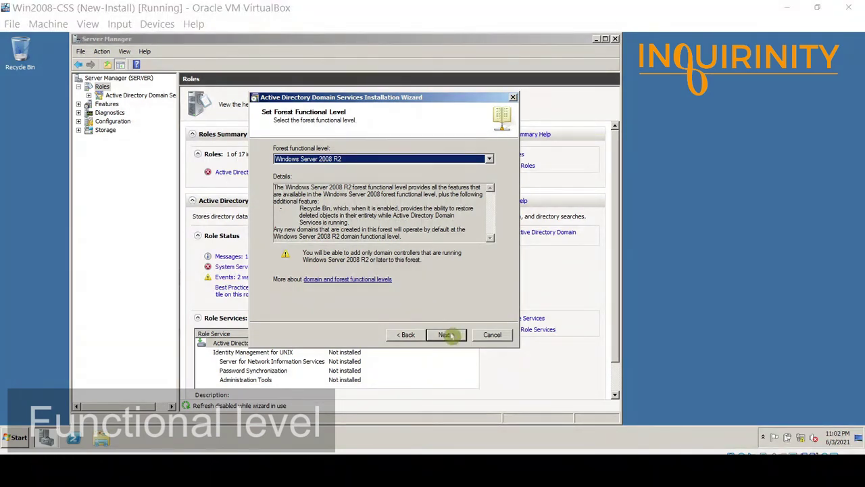
Keep DNS server on the first domain controller and accept the DNS delegation warning.
{"action": "left_click", "coordinate": [446, 335]}
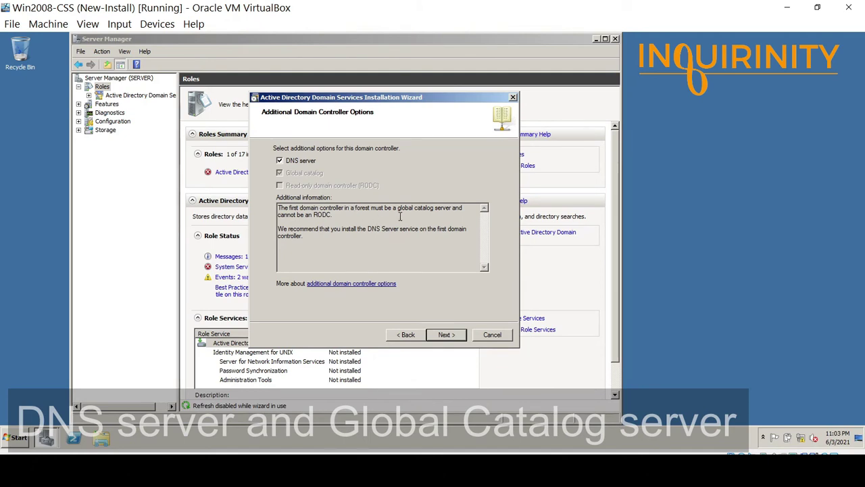
{"action": "left_click", "coordinate": [444, 336]}
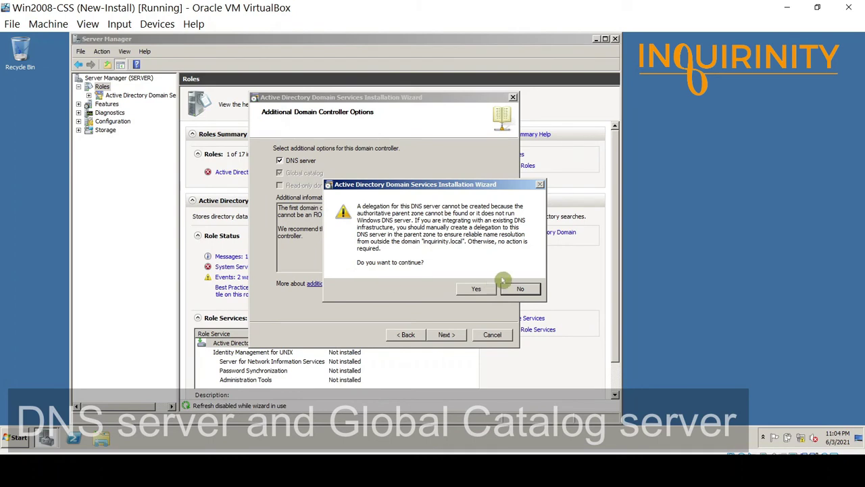
{"action": "left_click", "coordinate": [478, 290]}
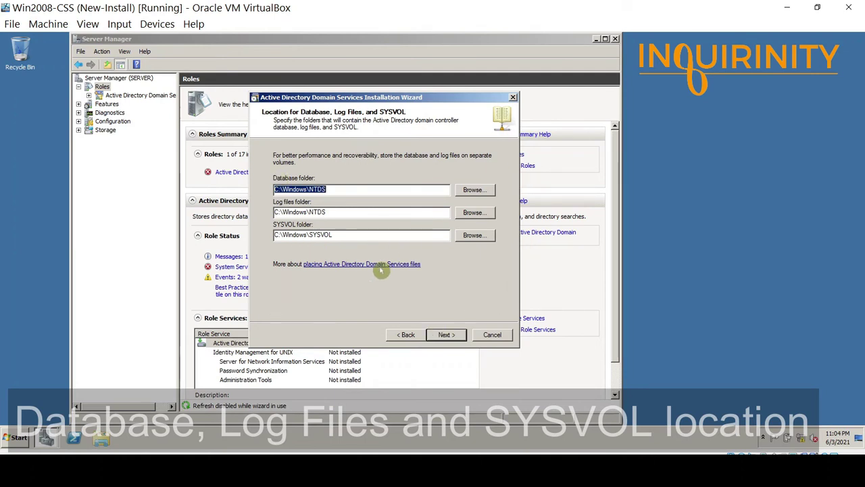
Keep C:\Windows\NTDS and C:\Windows\SYSVOL as the database, log and SYSVOL folder locations.
{"action": "left_click", "coordinate": [445, 333]}
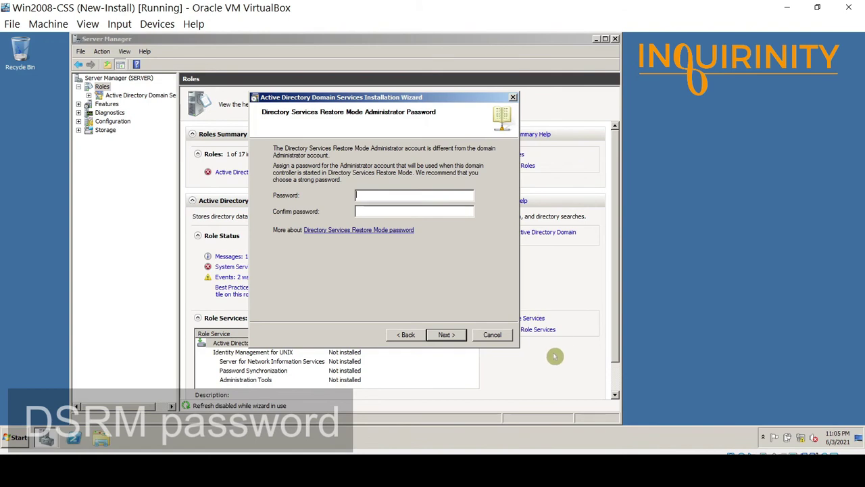
Enter and confirm the Directory Services Restore Mode administrator password, then continue to the Summary page.
{"action": "type", "text": "Passw0r"}
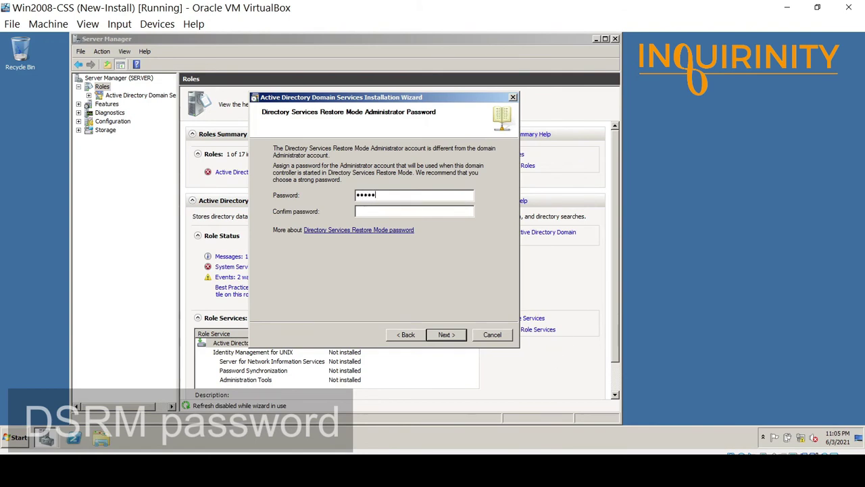
{"action": "type", "text": "dP@ss"}
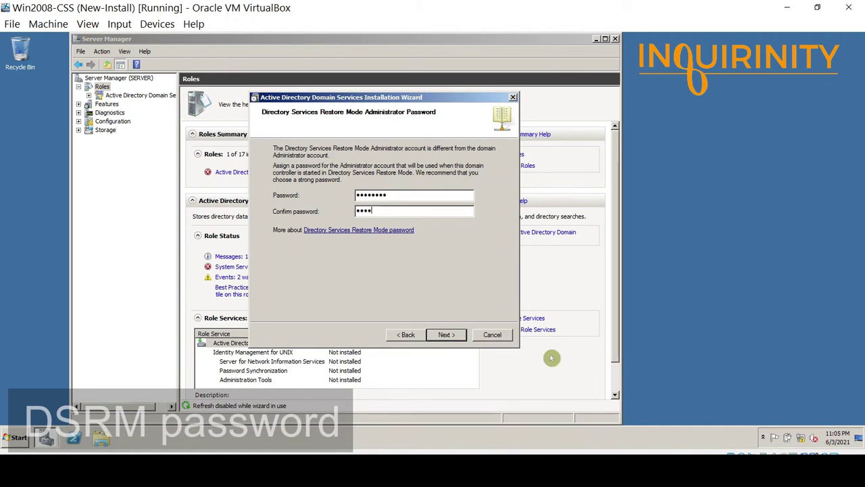
{"action": "type", "text": "w"}
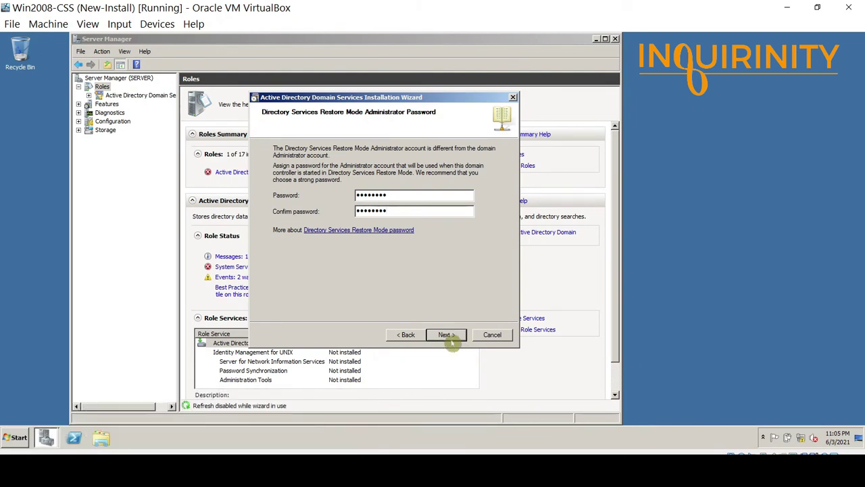
{"action": "left_click", "coordinate": [446, 335]}
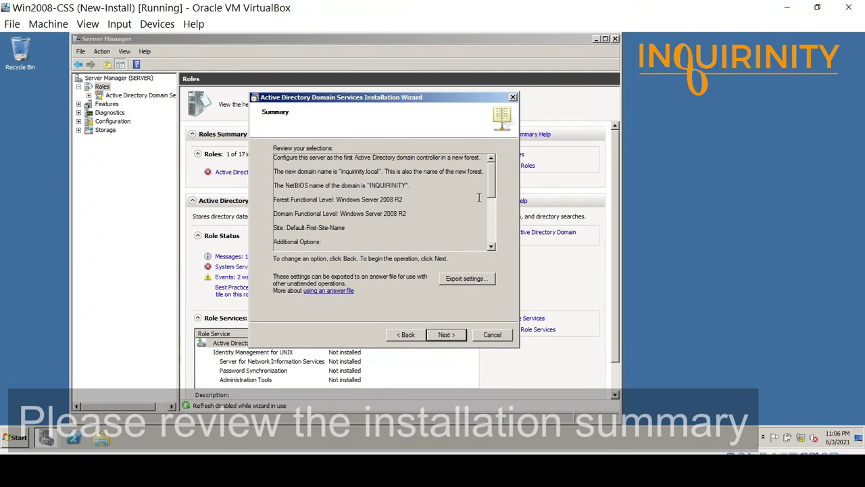
{"action": "left_click_drag", "start_coordinate": [494, 169], "coordinate": [499, 208]}
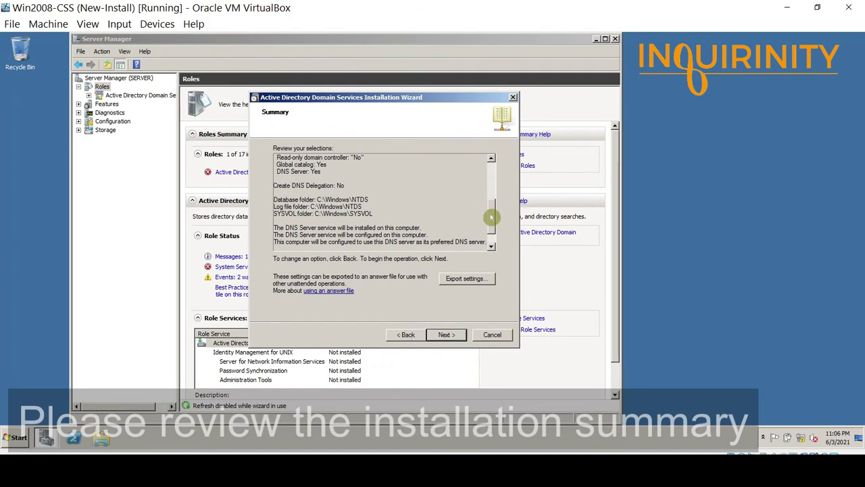
{"action": "mouse_move", "coordinate": [492, 223]}
{"action": "left_mouse_down"}
{"action": "mouse_move", "coordinate": [492, 180]}
{"action": "mouse_move", "coordinate": [501, 231]}
{"action": "left_mouse_up"}
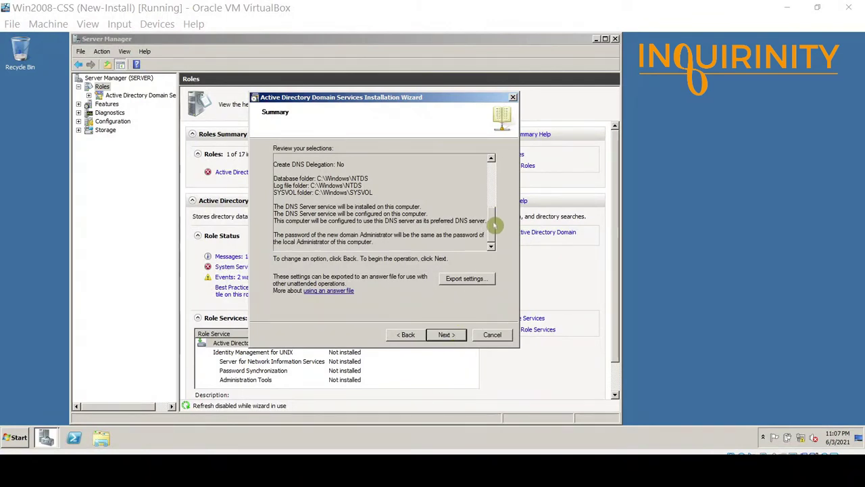
{"action": "mouse_move", "coordinate": [494, 224]}
{"action": "left_mouse_down"}
{"action": "mouse_move", "coordinate": [494, 170]}
{"action": "mouse_move", "coordinate": [497, 228]}
{"action": "left_mouse_up"}
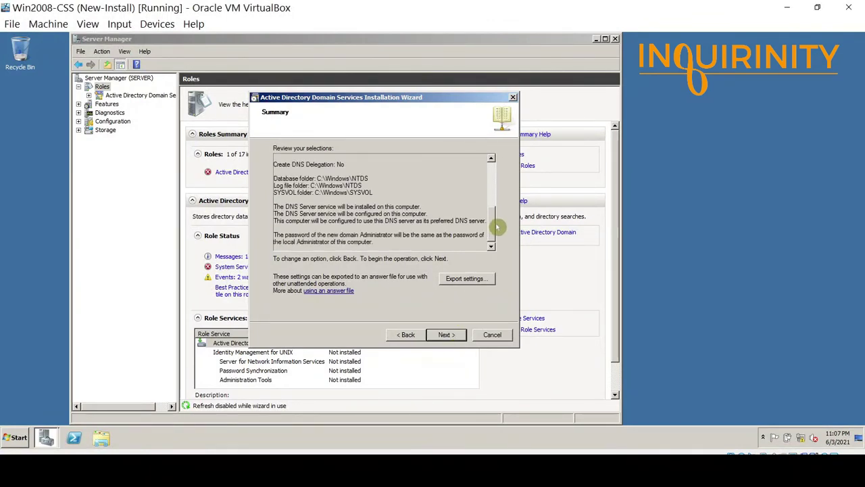
{"action": "left_click", "coordinate": [446, 334]}
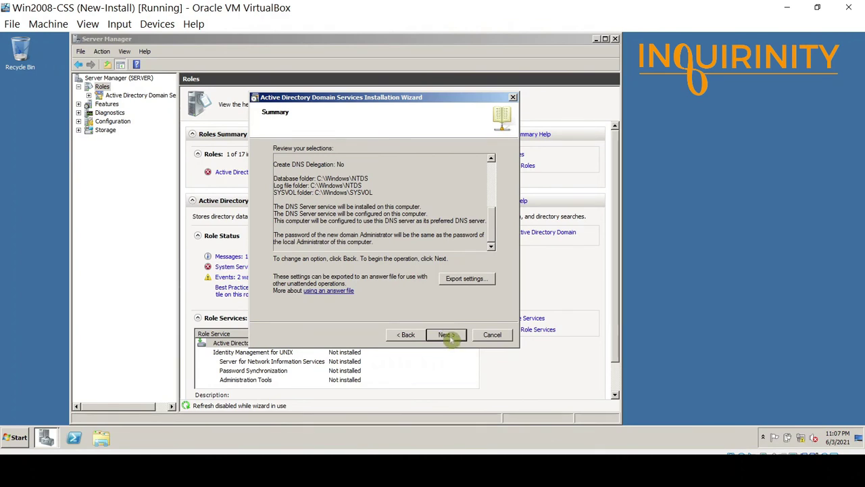
Run the AD DS installation for inquirinity.local and close the completed wizard.
{"action": "left_click", "coordinate": [446, 334]}
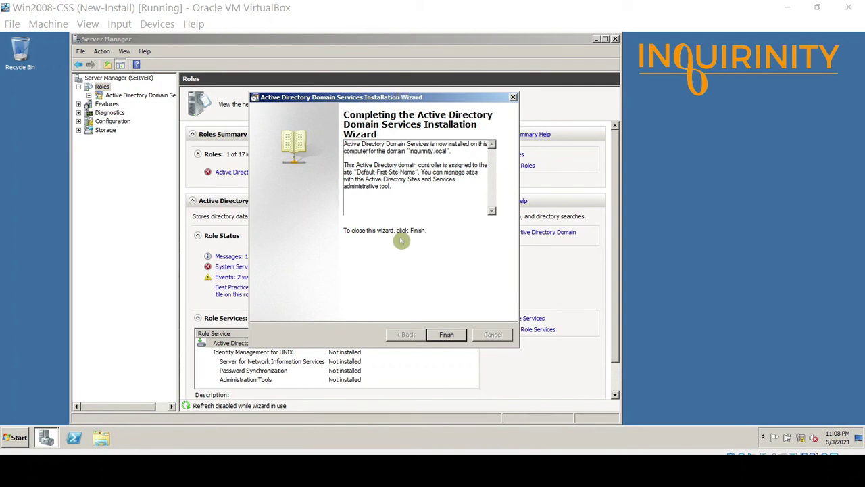
{"action": "left_click", "coordinate": [447, 334]}
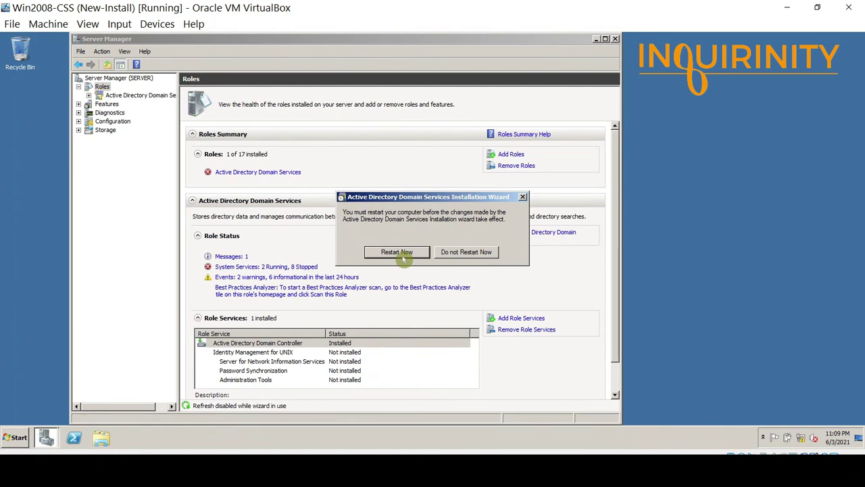
Restart the server, then log back on as Administrator using Insert Ctrl-Alt-Del.
{"action": "left_click", "coordinate": [397, 252]}
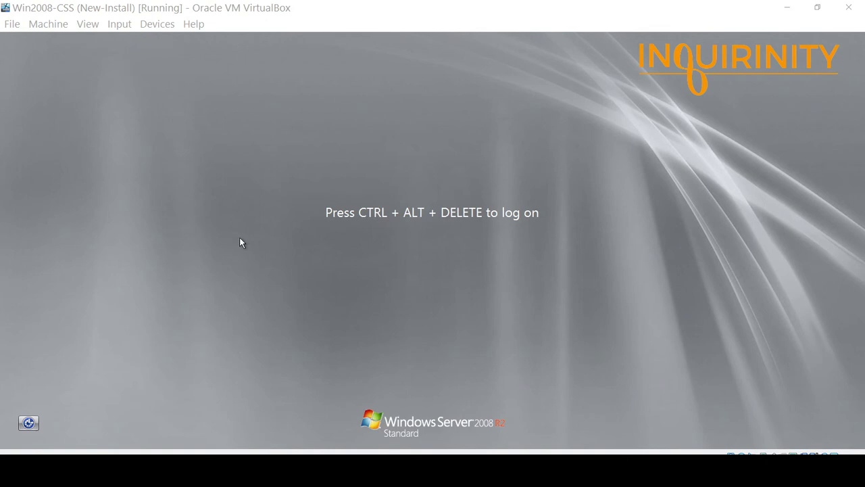
{"action": "left_click", "coordinate": [119, 23]}
{"action": "mouse_move", "coordinate": [169, 52]}
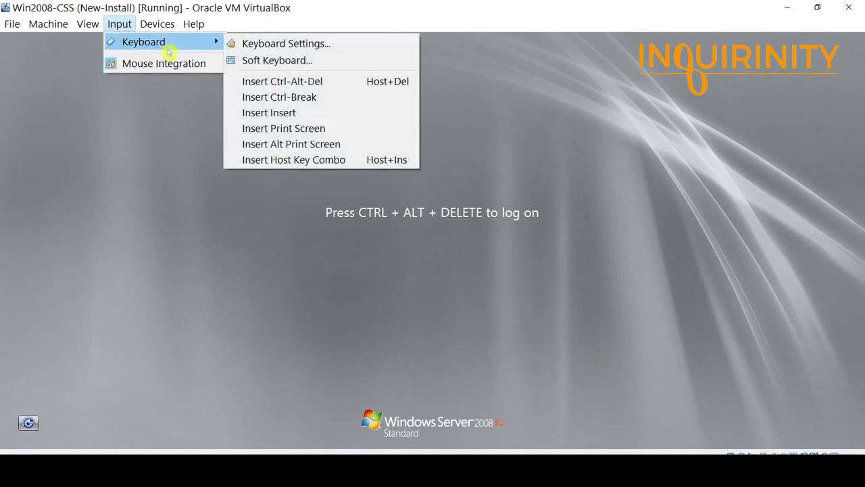
{"action": "left_click", "coordinate": [309, 84]}
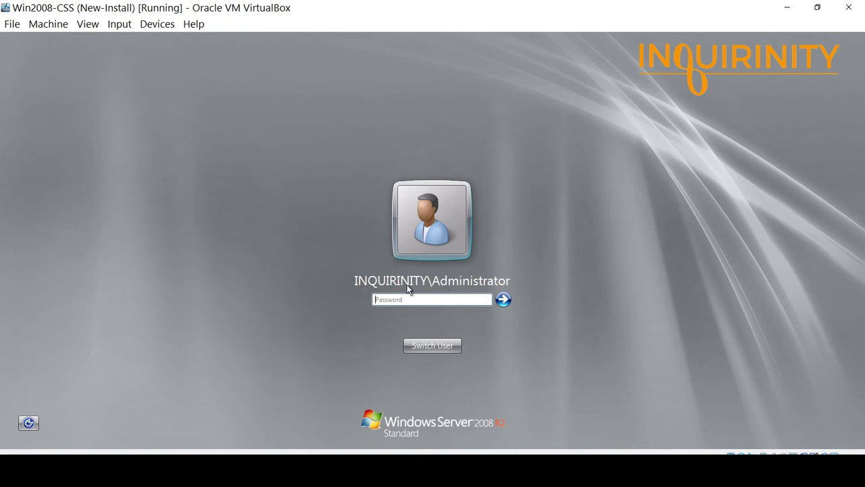
{"action": "left_click", "coordinate": [427, 300]}
{"action": "key", "text": "Return"}
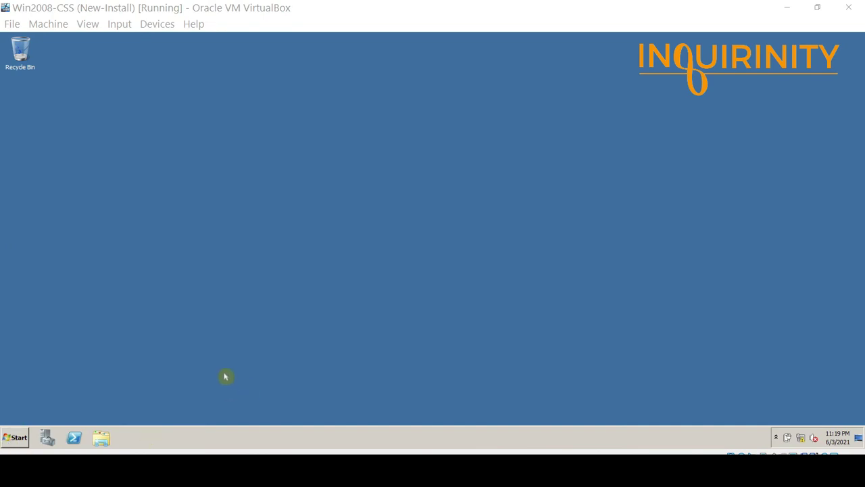
Launch Active Directory Users and Computers from Start > Administrative Tools.
{"action": "left_click", "coordinate": [6, 441]}
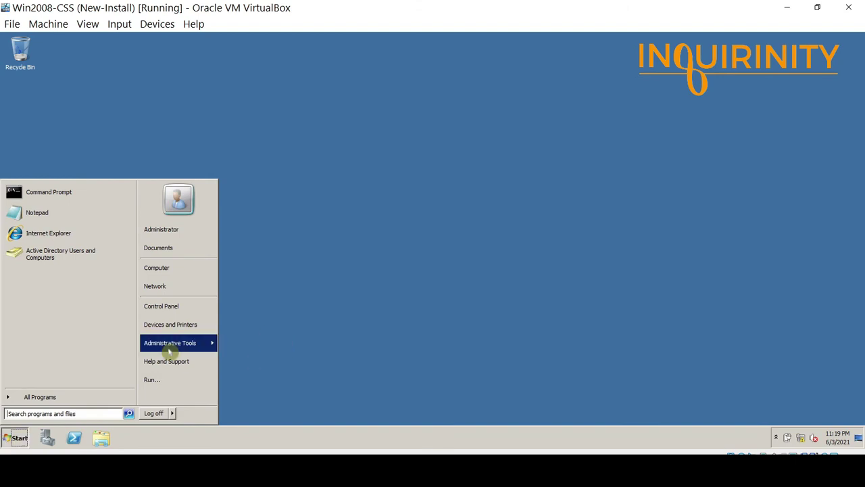
{"action": "mouse_move", "coordinate": [170, 350]}
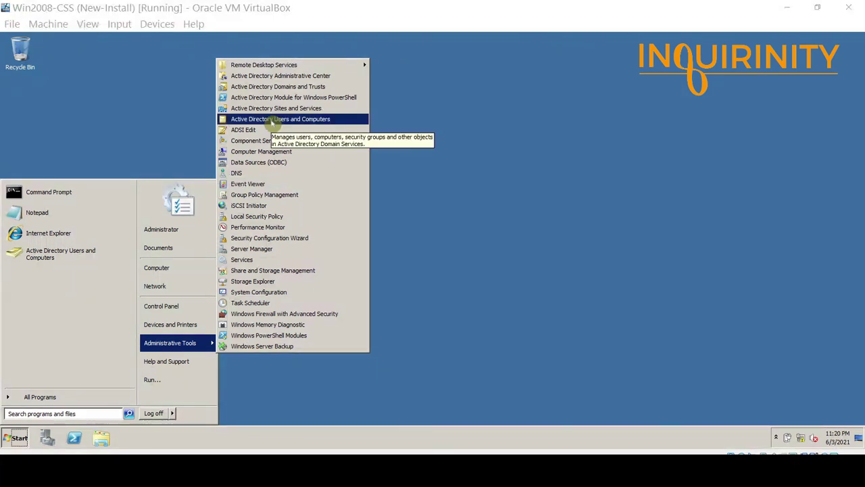
{"action": "left_click", "coordinate": [325, 124]}
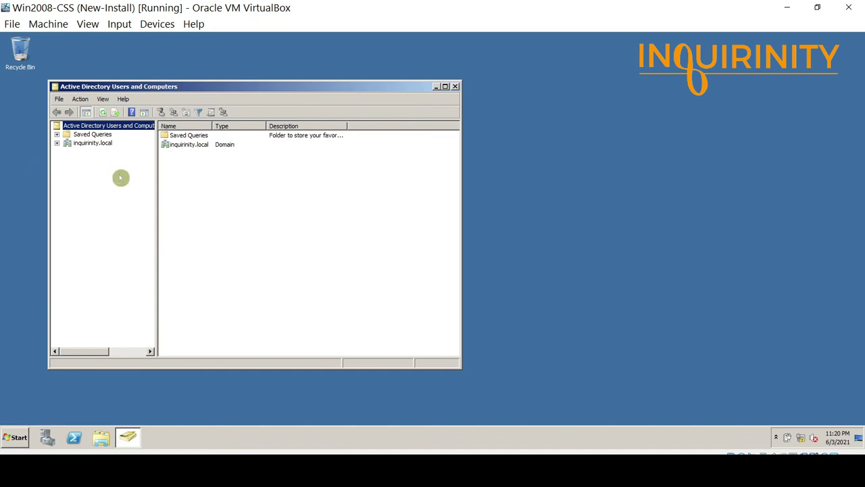
Expand inquirinity.local, open Domain Controllers and select the SERVER entry.
{"action": "left_click_drag", "start_coordinate": [138, 90], "coordinate": [225, 92]}
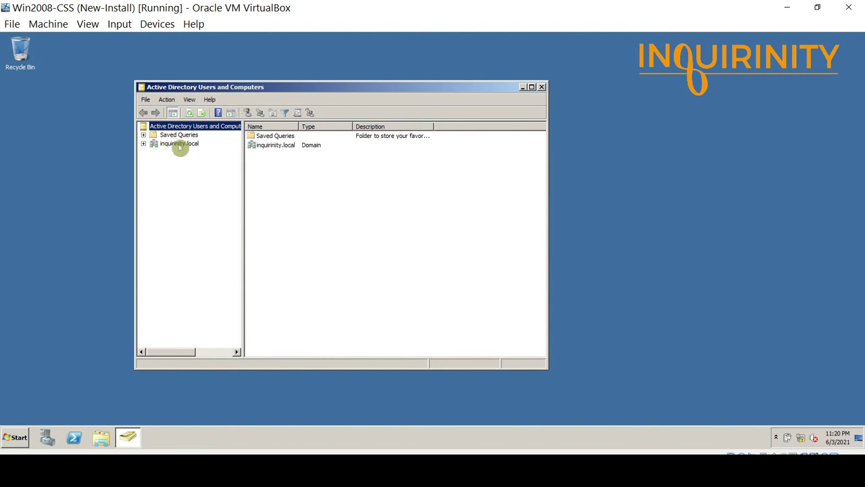
{"action": "left_click", "coordinate": [143, 143]}
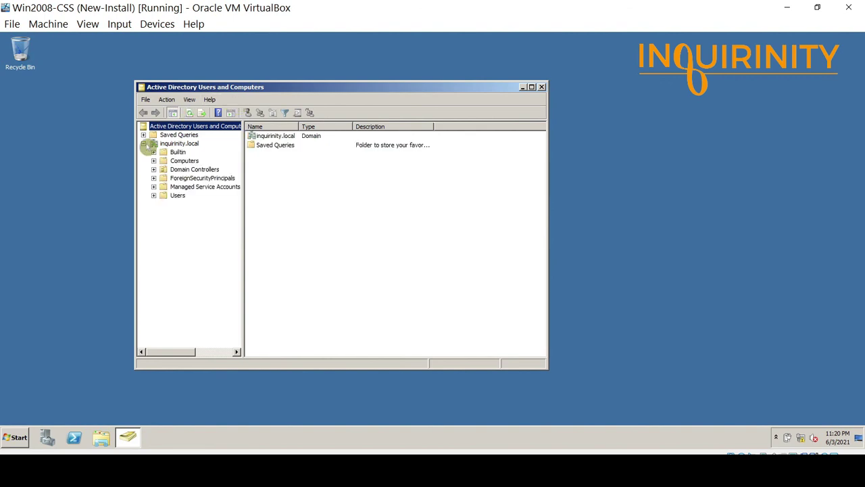
{"action": "left_click", "coordinate": [187, 170]}
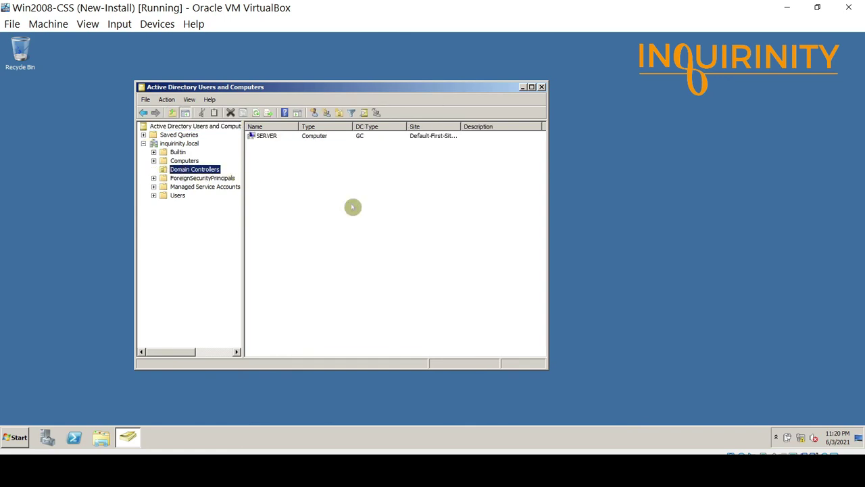
{"action": "left_click", "coordinate": [266, 137]}
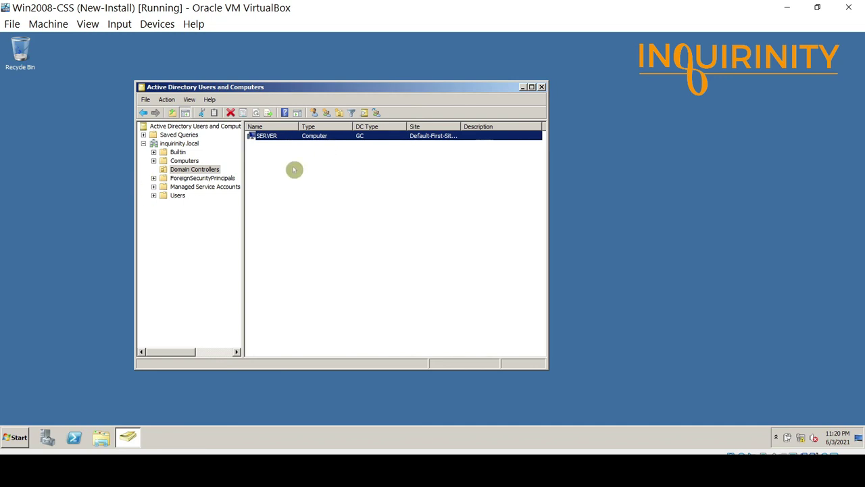